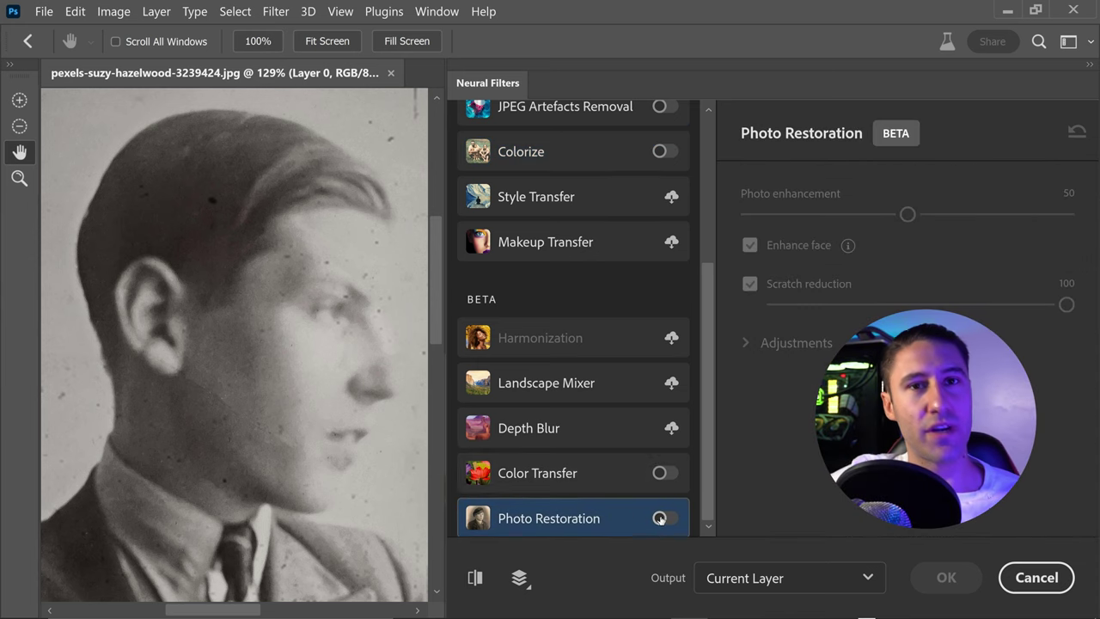
Switch on Photo Restoration and Colorize for the young man's portrait.
{"action": "left_click", "coordinate": [662, 519]}
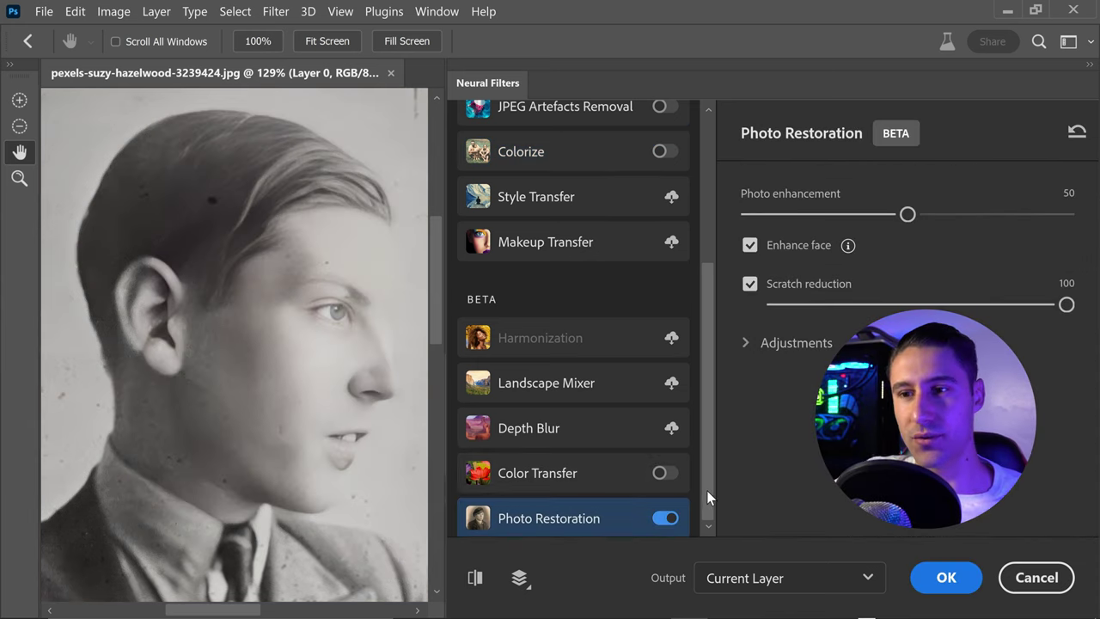
{"action": "scroll", "coordinate": [708, 487], "scroll_direction": "up", "scroll_amount": 1}
{"action": "left_click_drag", "start_coordinate": [710, 484], "coordinate": [710, 386]}
{"action": "left_click", "coordinate": [662, 340]}
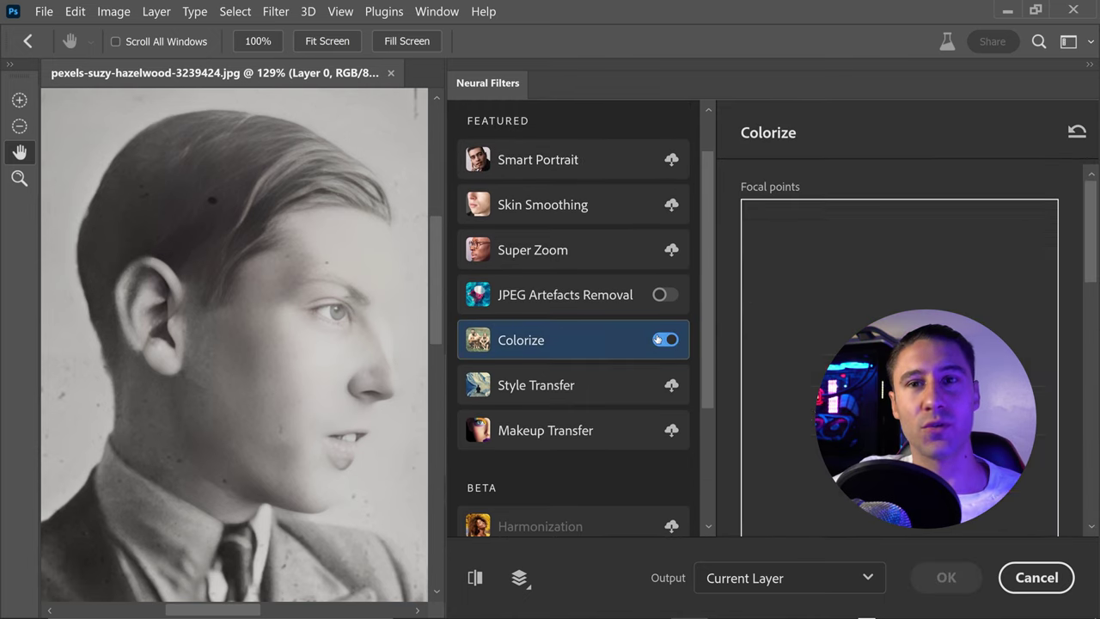
Compare the colorized portrait with the original and return to the result.
{"action": "scroll", "coordinate": [704, 337], "scroll_direction": "down", "scroll_amount": 1}
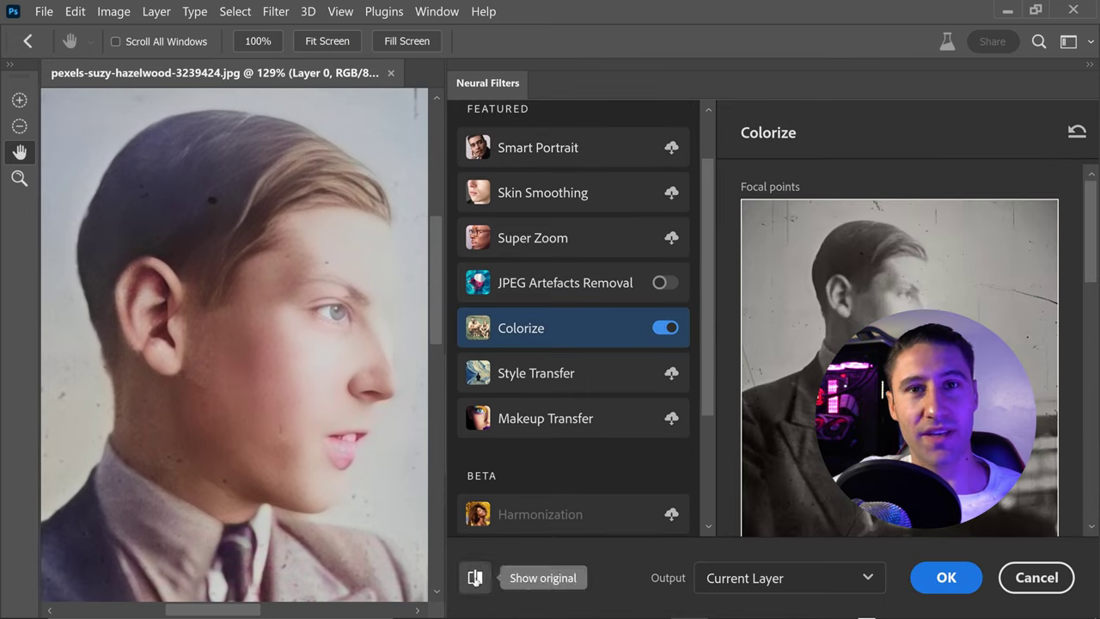
{"action": "left_click", "coordinate": [476, 577]}
{"action": "left_click", "coordinate": [475, 578]}
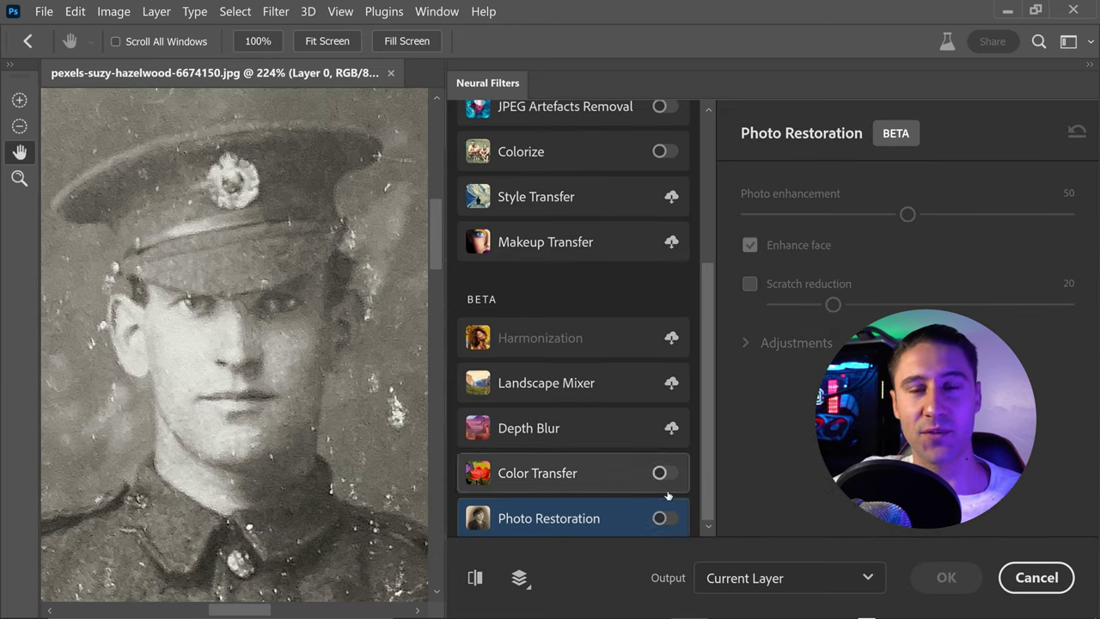
Switch on Photo Restoration and Colorize for the soldier photo.
{"action": "left_click", "coordinate": [665, 518]}
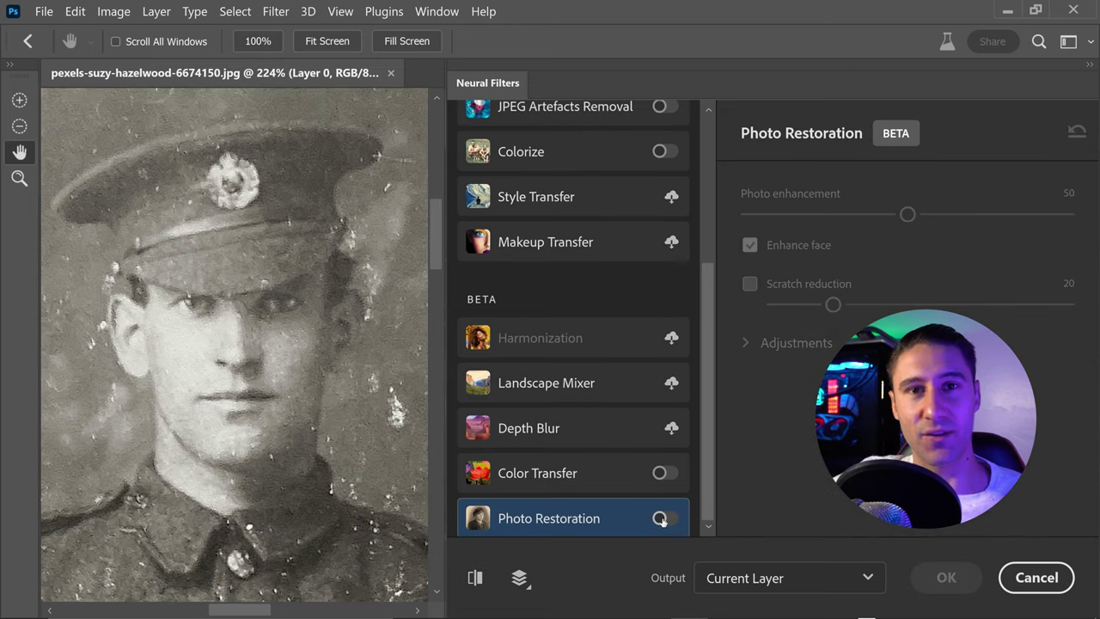
{"action": "scroll", "coordinate": [666, 361], "scroll_direction": "up", "scroll_amount": 3}
{"action": "left_click", "coordinate": [664, 340]}
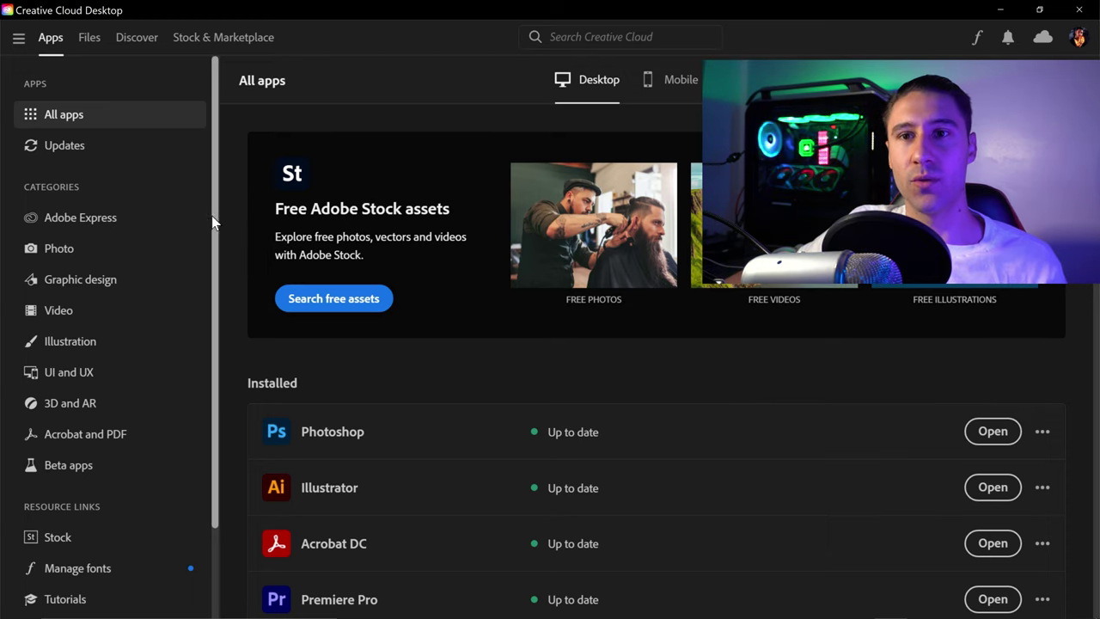
Show Creative Cloud Desktop's Beta apps list and scroll to Photoshop (Beta).
{"action": "left_click", "coordinate": [72, 463]}
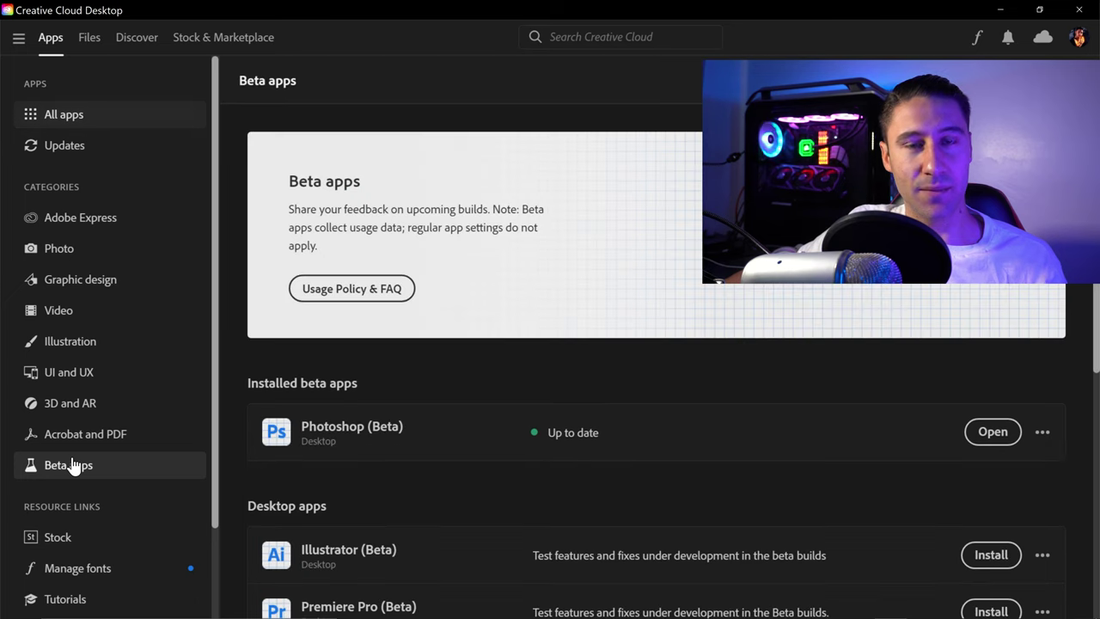
{"action": "scroll", "coordinate": [847, 375], "scroll_direction": "down", "scroll_amount": 3}
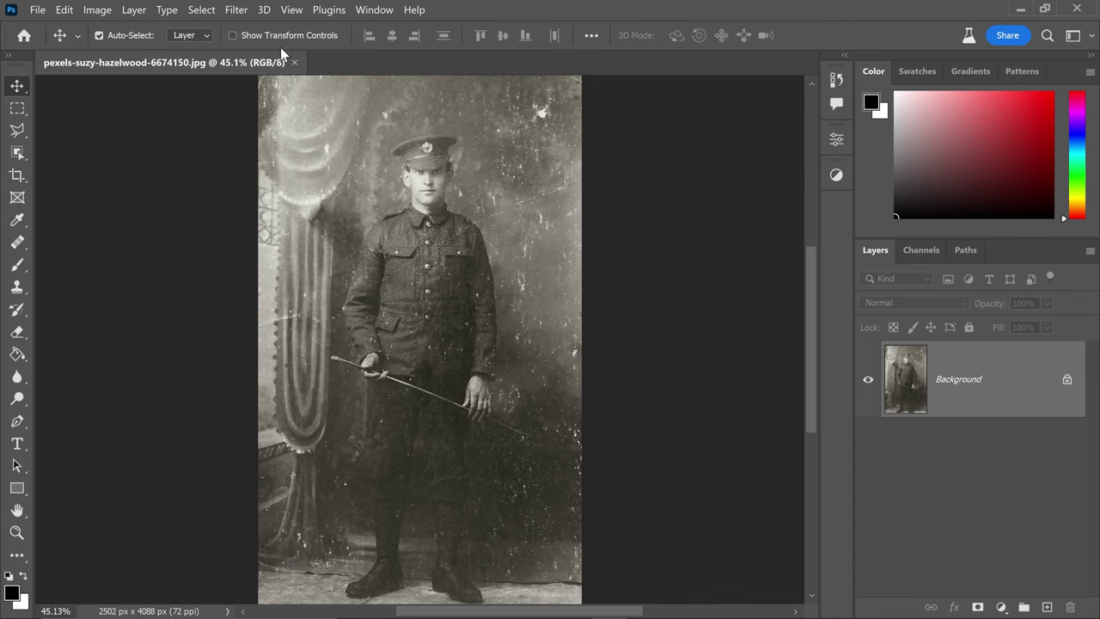
Open Filter > Neural Filters for the soldier photo.
{"action": "left_click", "coordinate": [250, 17]}
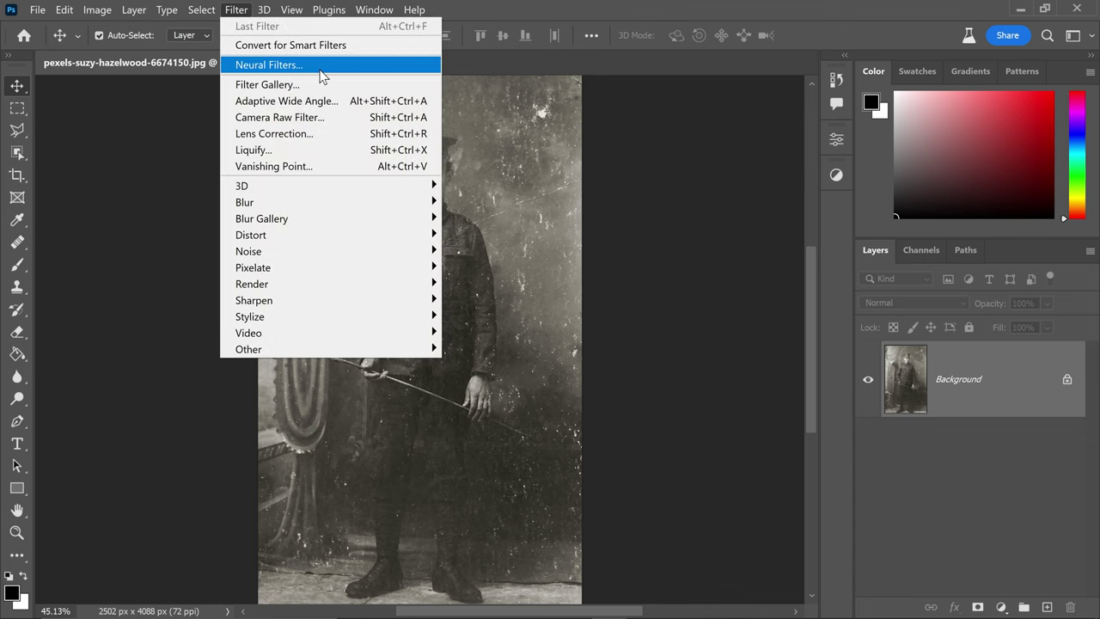
{"action": "left_click", "coordinate": [321, 75]}
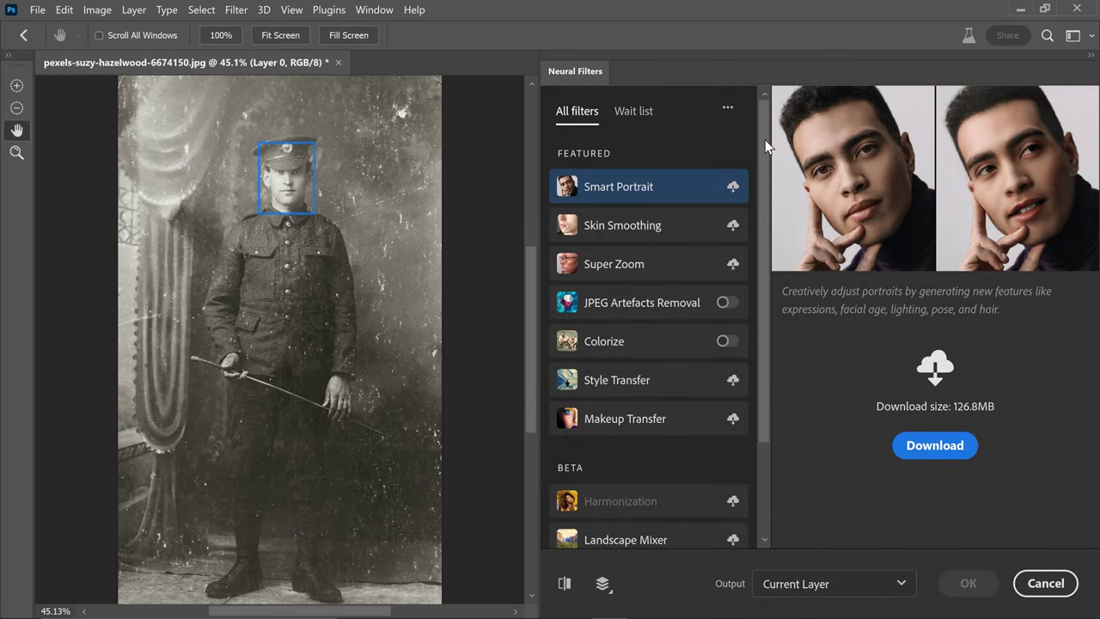
{"action": "left_click_drag", "start_coordinate": [765, 139], "coordinate": [755, 272]}
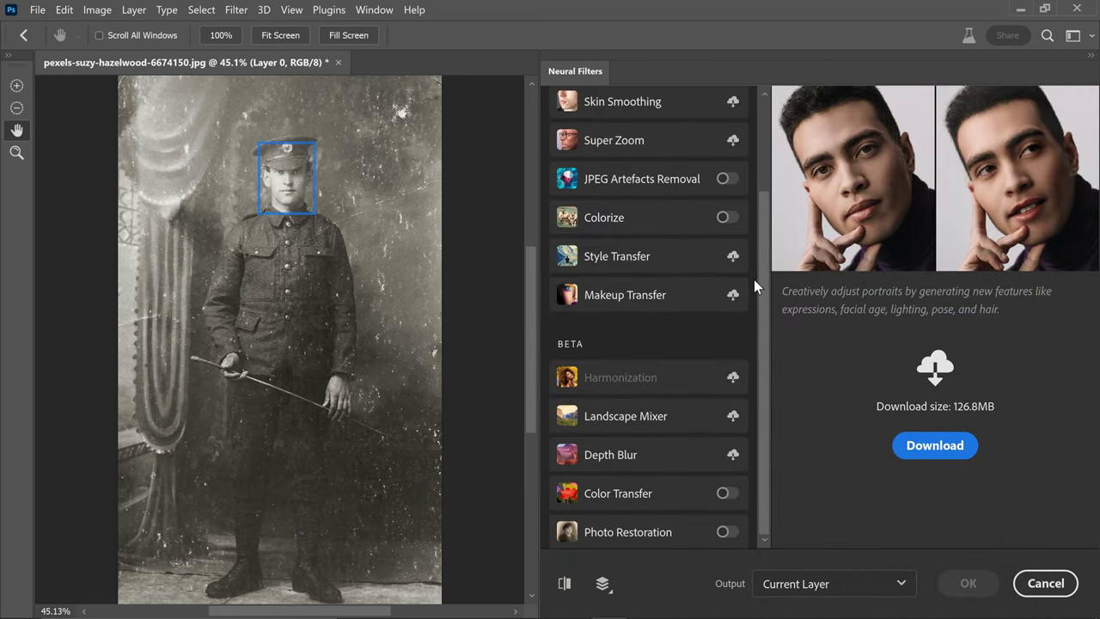
Download the 881.6MB Photo Restoration neural filter.
{"action": "left_click", "coordinate": [679, 530]}
{"action": "mouse_move", "coordinate": [663, 535]}
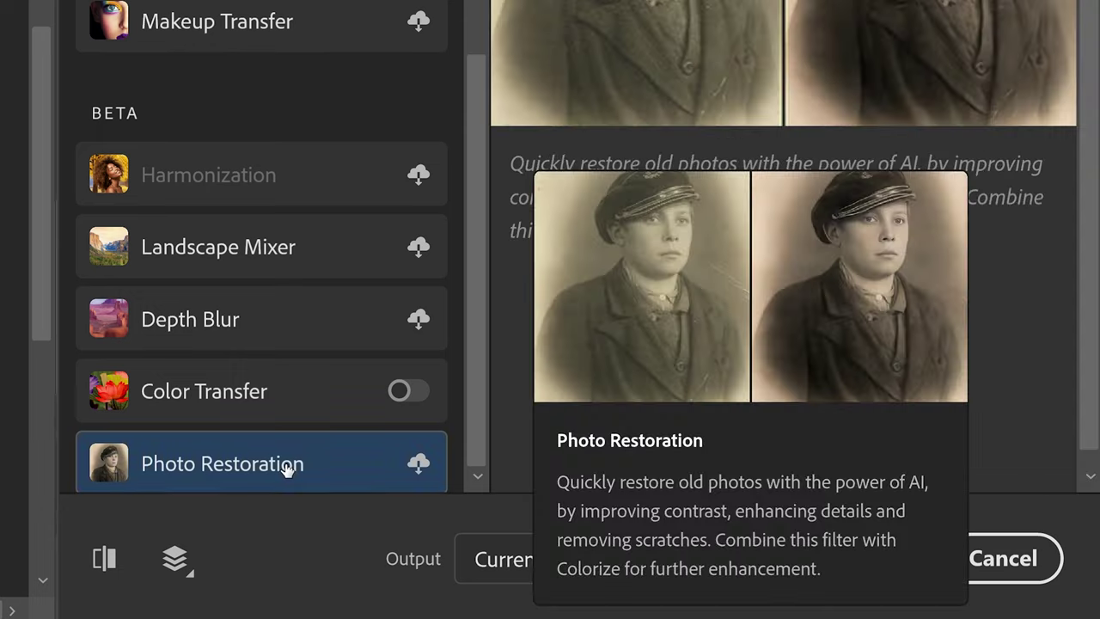
{"action": "left_click", "coordinate": [419, 466]}
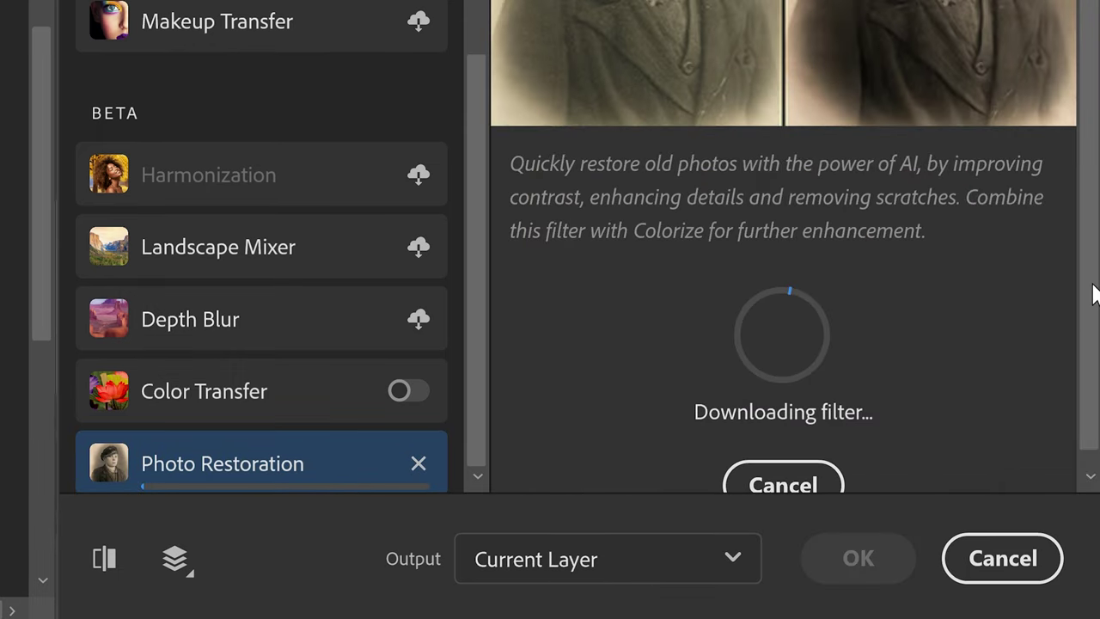
{"action": "scroll", "coordinate": [1027, 392], "scroll_direction": "down", "scroll_amount": 1}
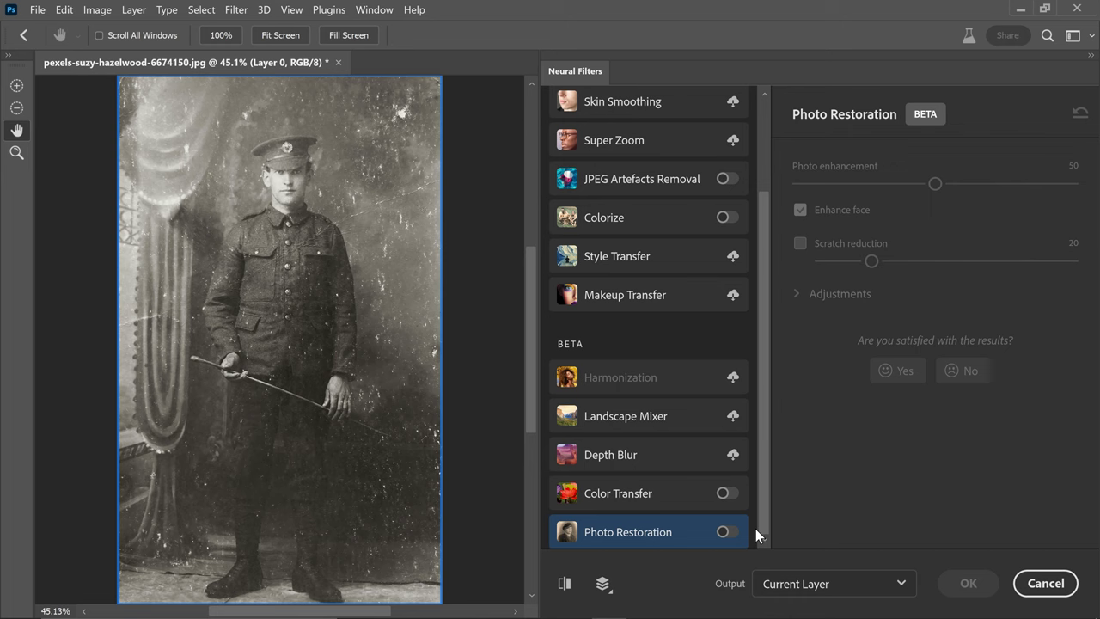
Turn on Photo Restoration, zoom into the soldier's face and compare with the original.
{"action": "left_click", "coordinate": [726, 533]}
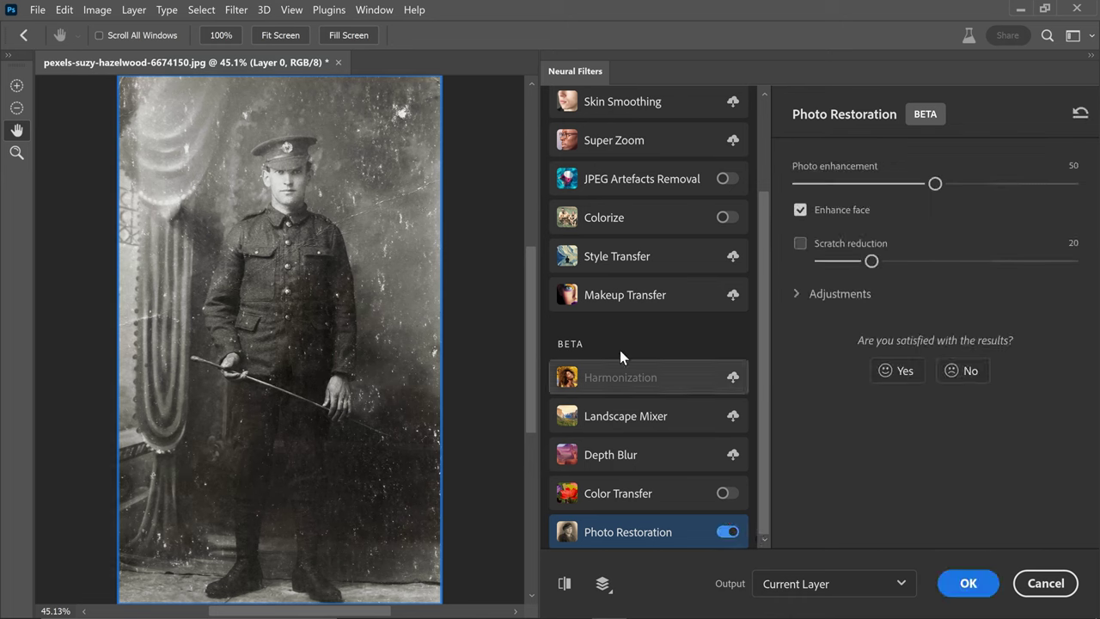
{"action": "scroll", "coordinate": [278, 158], "scroll_direction": "up", "scroll_amount": 3}
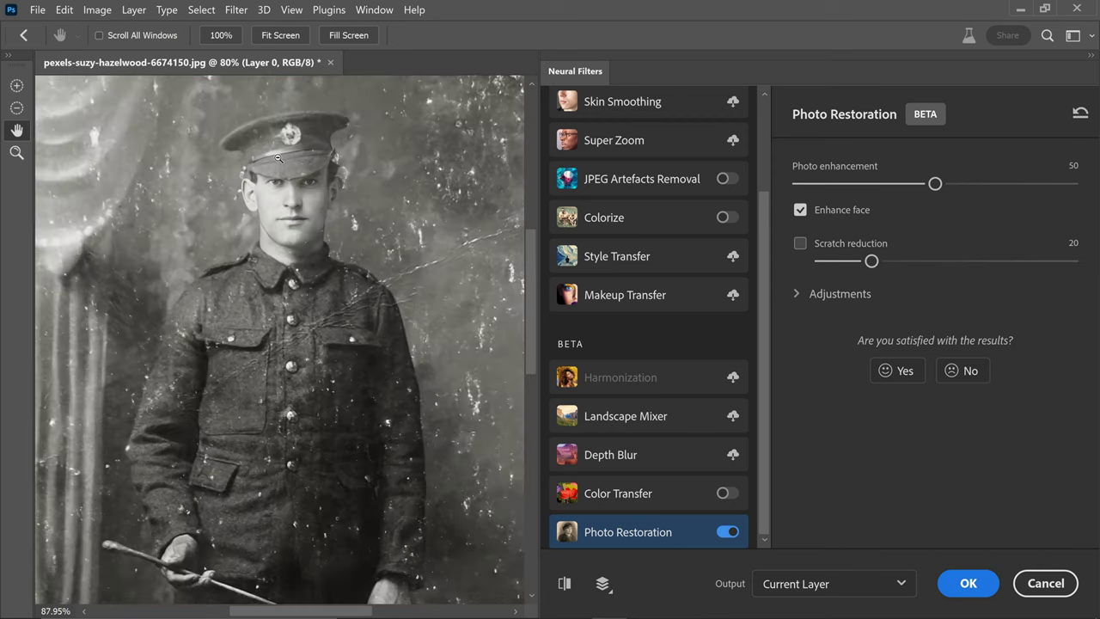
{"action": "scroll", "coordinate": [278, 157], "scroll_direction": "up", "scroll_amount": 4}
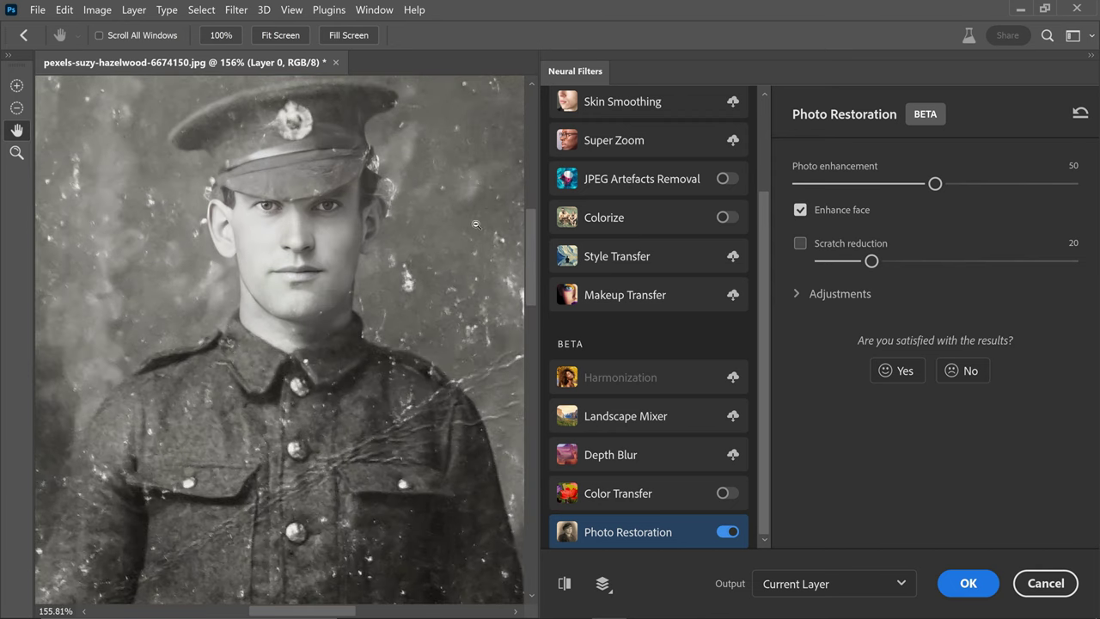
{"action": "scroll", "coordinate": [413, 222], "scroll_direction": "up", "scroll_amount": 2}
{"action": "left_click_drag", "start_coordinate": [533, 226], "coordinate": [524, 218]}
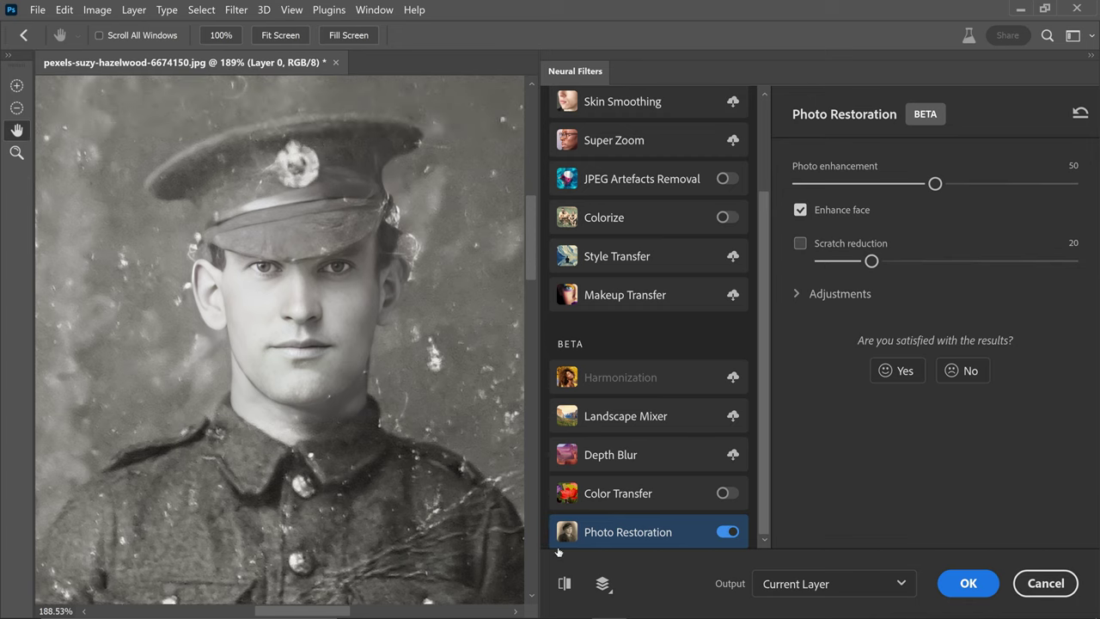
{"action": "left_click", "coordinate": [566, 584]}
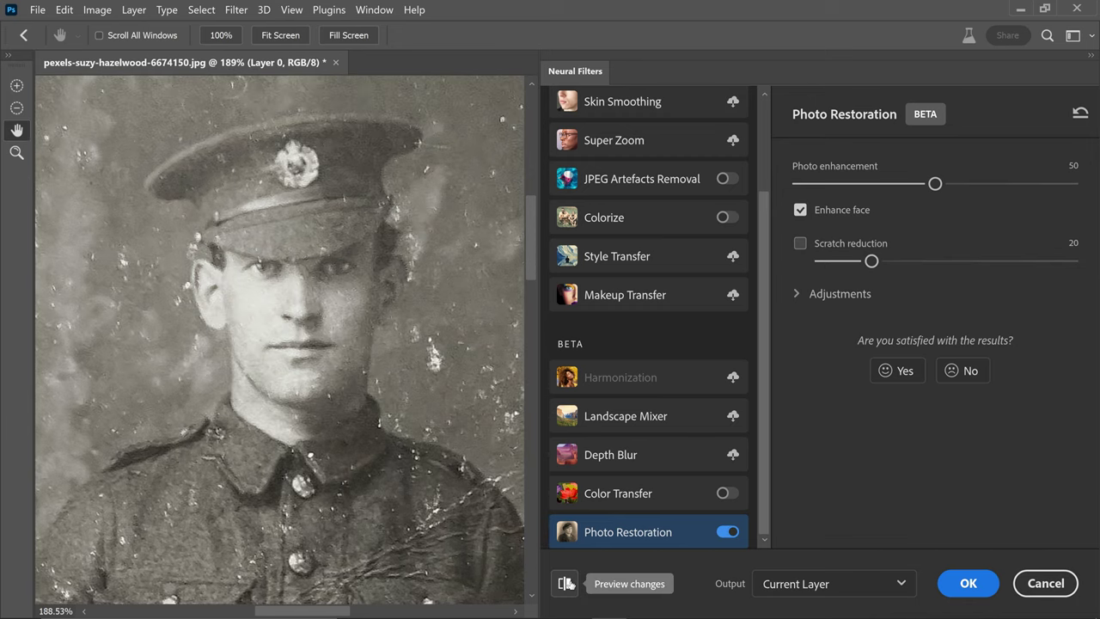
{"action": "left_click", "coordinate": [565, 584]}
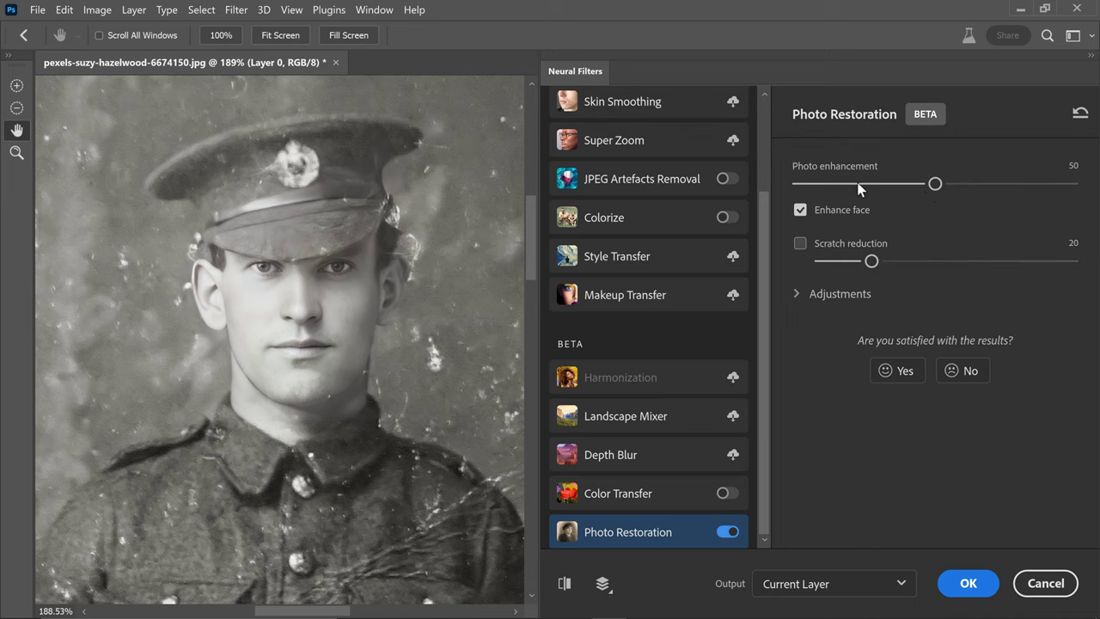
Try Photo enhancement at 18 and 74, then settle it at 50.
{"action": "left_click_drag", "start_coordinate": [856, 183], "coordinate": [846, 186]}
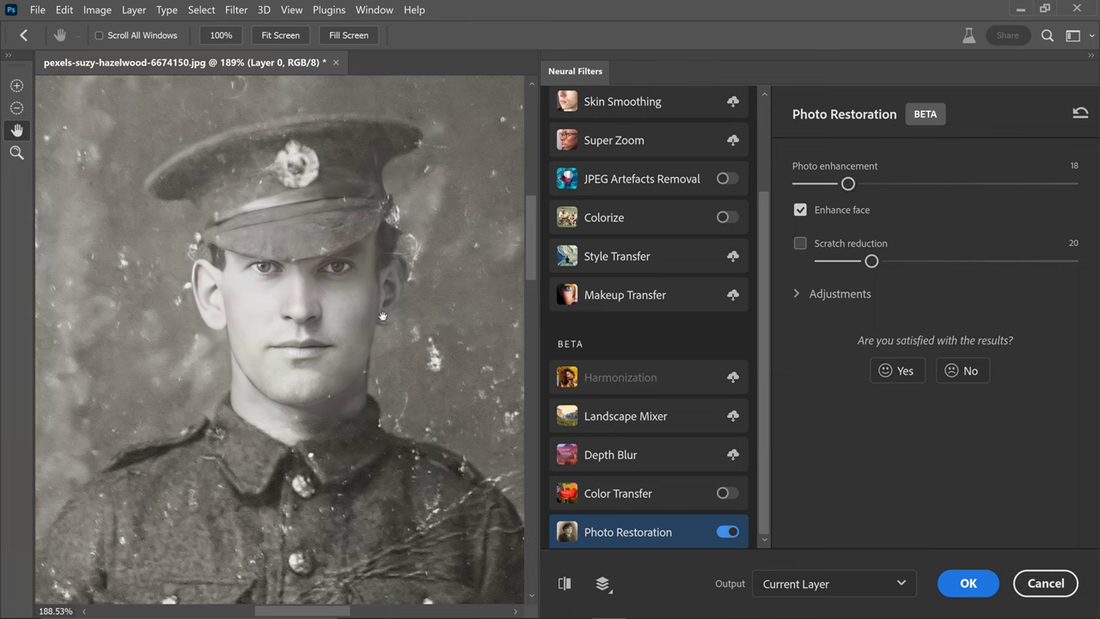
{"action": "left_click", "coordinate": [997, 183]}
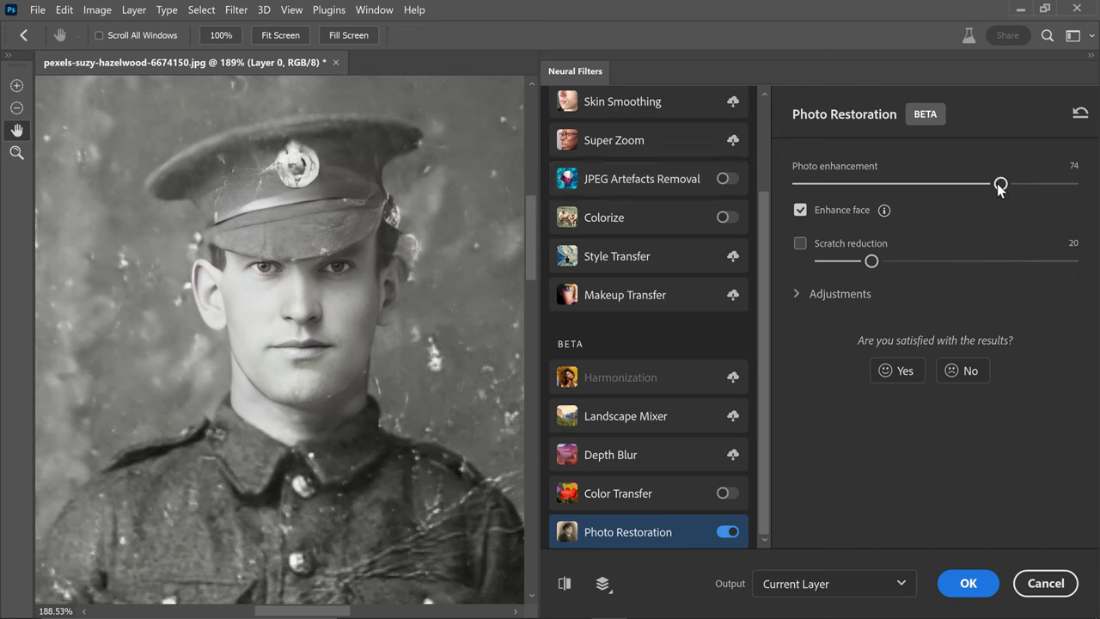
{"action": "left_click_drag", "start_coordinate": [1031, 184], "coordinate": [1089, 189]}
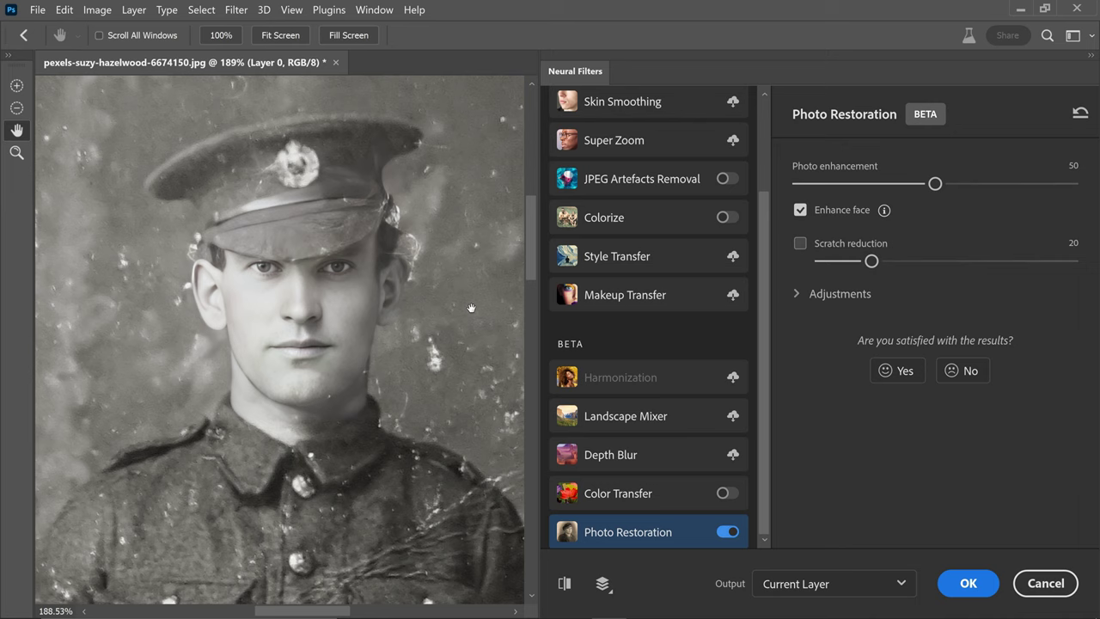
Toggle Enhance face off and back on, then enable Scratch reduction at 20.
{"action": "left_click", "coordinate": [801, 210]}
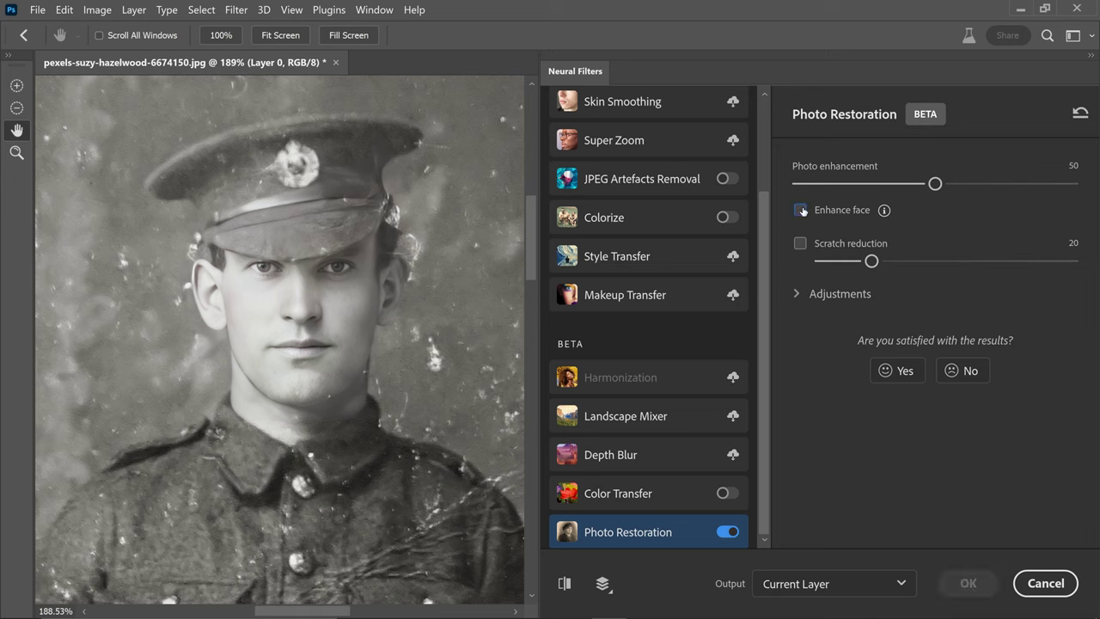
{"action": "left_click", "coordinate": [801, 211]}
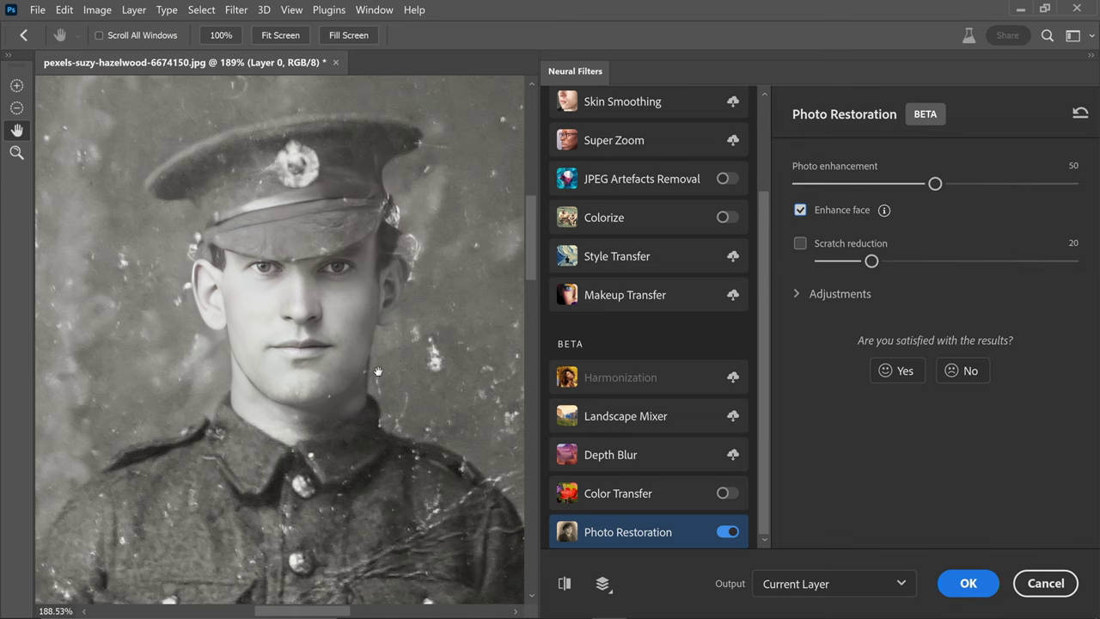
{"action": "scroll", "coordinate": [380, 361], "scroll_direction": "down", "scroll_amount": 4}
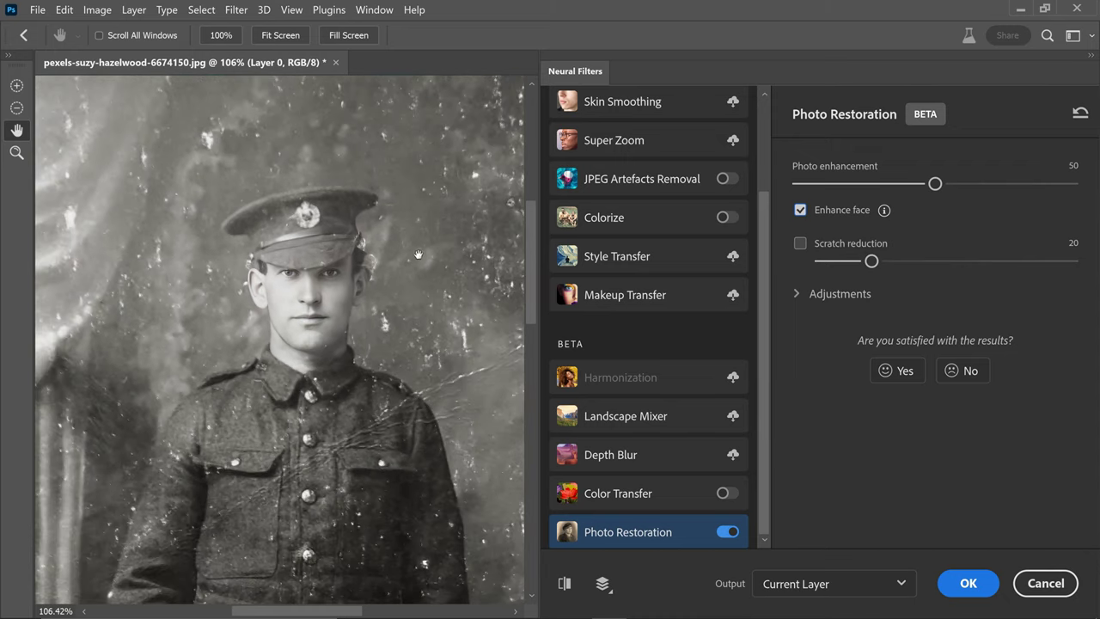
{"action": "left_click", "coordinate": [800, 244]}
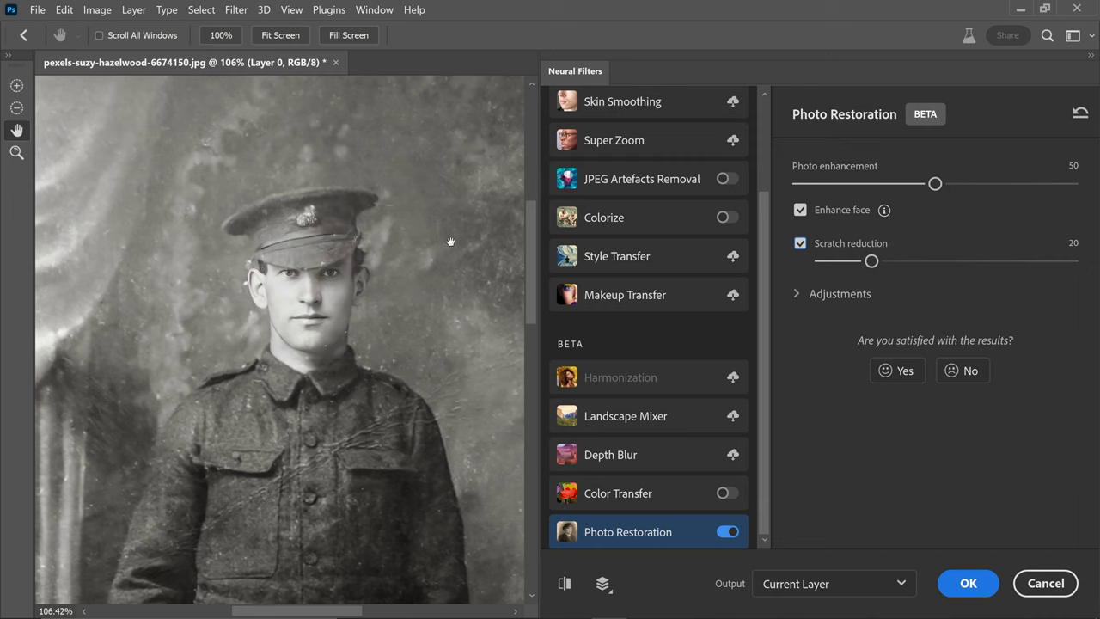
Compare with the original, then expand Adjustments to reveal noise and artifact sliders.
{"action": "left_click", "coordinate": [564, 584]}
{"action": "left_click", "coordinate": [569, 584]}
{"action": "left_click", "coordinate": [810, 297]}
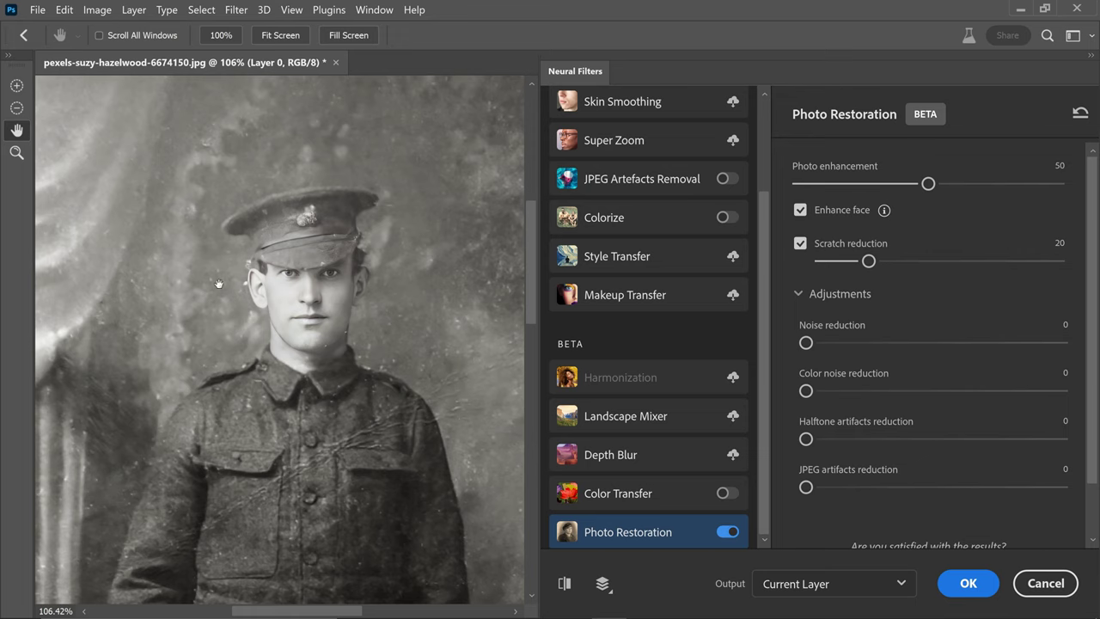
Set Noise reduction 10, Halftone artifacts reduction 7 and JPEG artifacts reduction 12.
{"action": "left_click", "coordinate": [827, 343]}
{"action": "left_click_drag", "start_coordinate": [820, 390], "coordinate": [827, 391]}
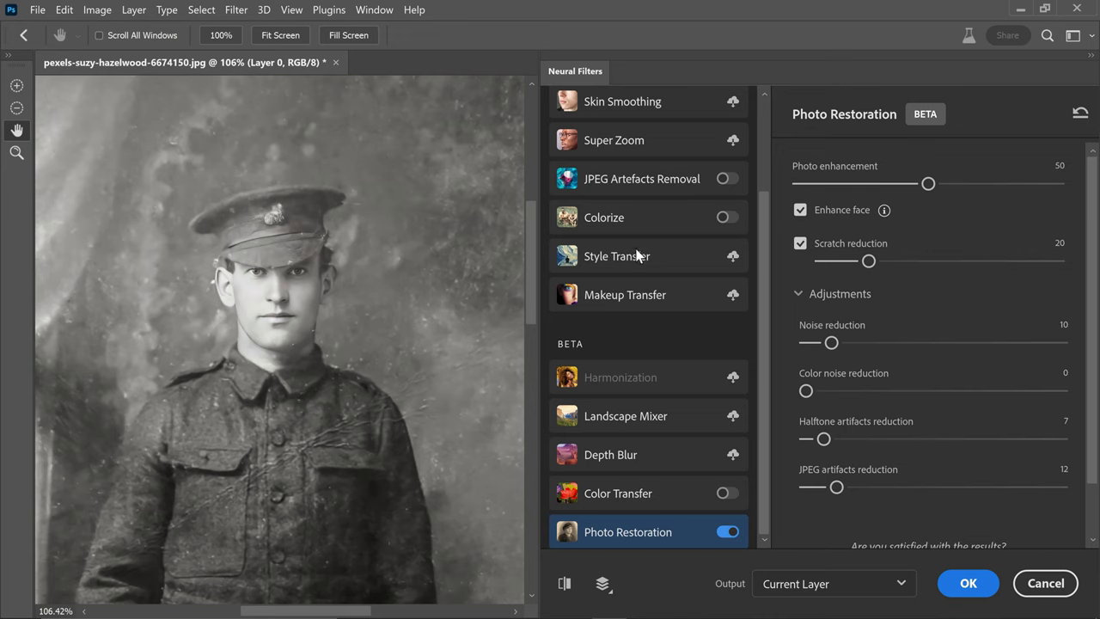
{"action": "left_click_drag", "start_coordinate": [770, 262], "coordinate": [769, 176]}
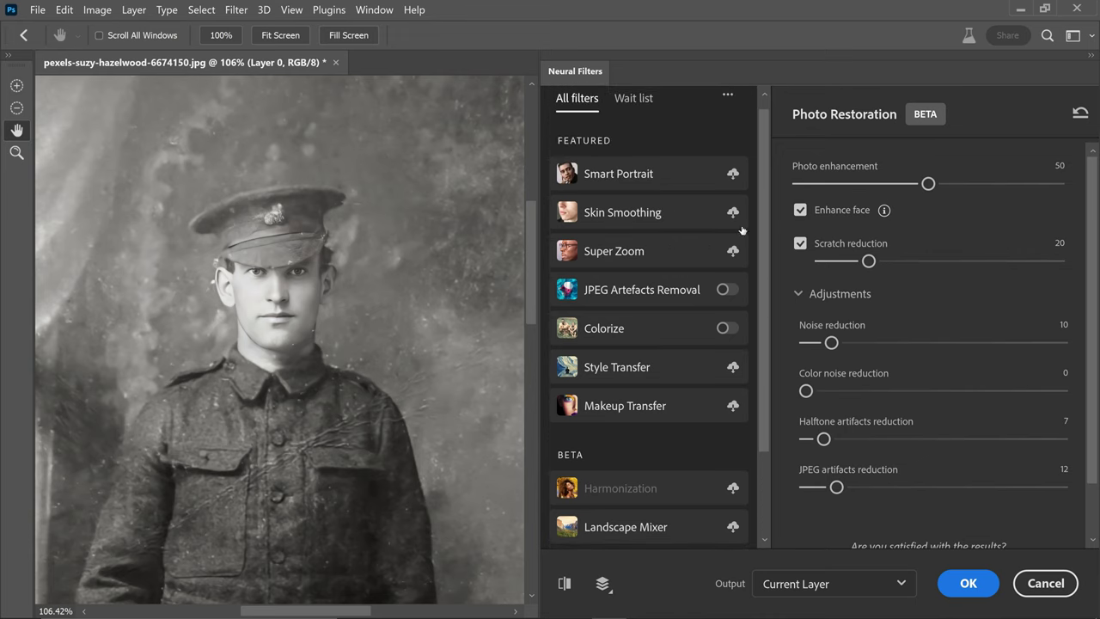
Switch on Colorize with Auto color image and Profile None for the soldier photo.
{"action": "left_click", "coordinate": [727, 329]}
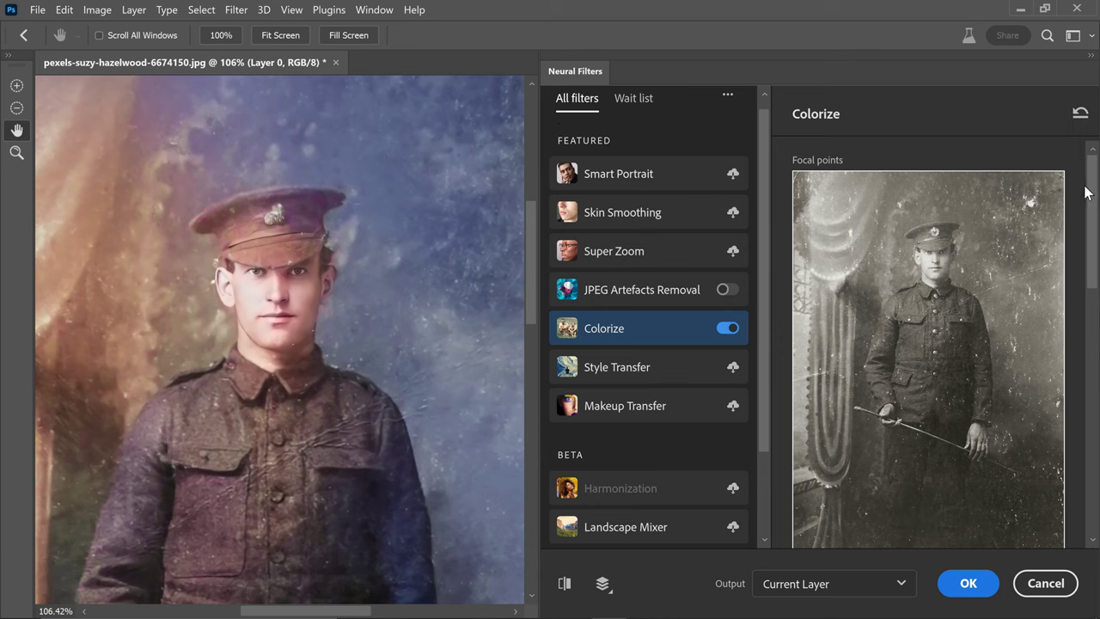
{"action": "scroll", "coordinate": [1090, 196], "scroll_direction": "down", "scroll_amount": 2}
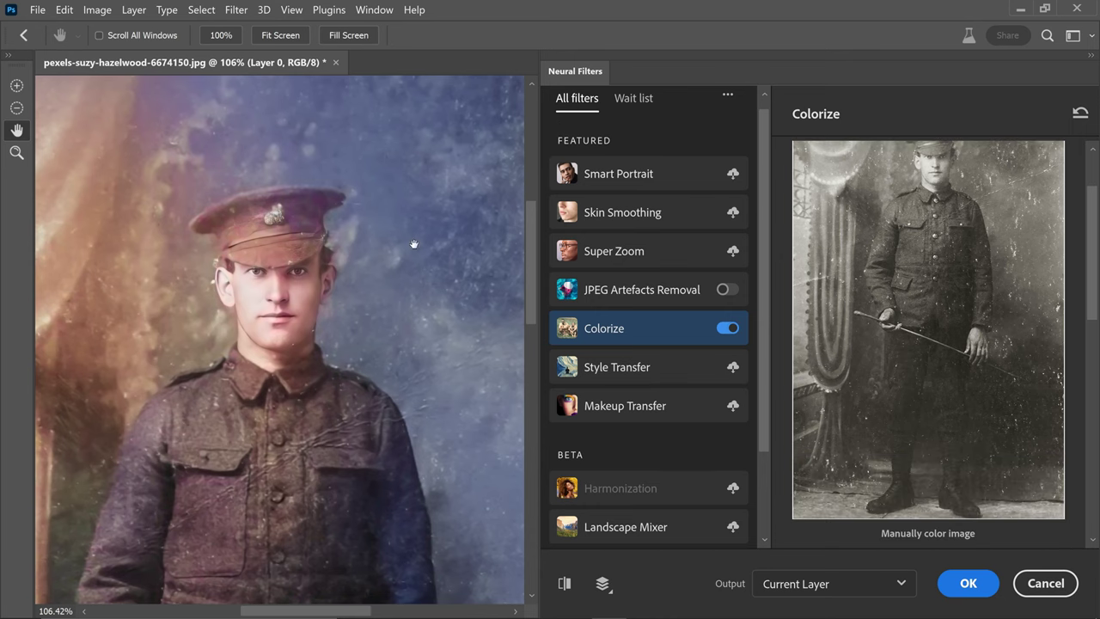
{"action": "scroll", "coordinate": [928, 344], "scroll_direction": "up", "scroll_amount": 2}
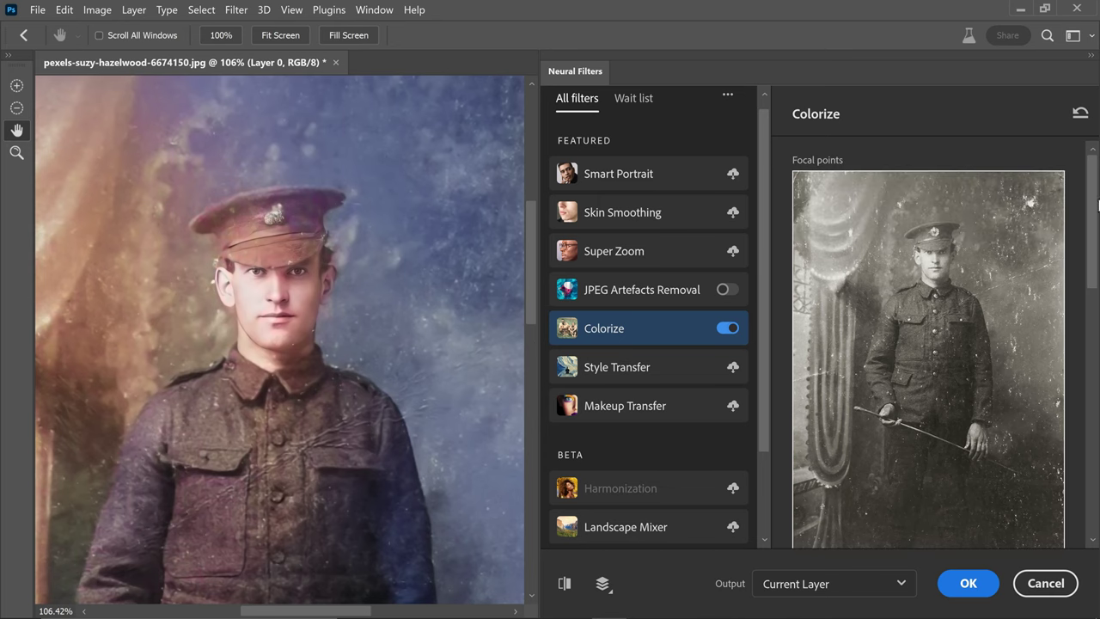
{"action": "left_click_drag", "start_coordinate": [1094, 199], "coordinate": [1098, 331]}
{"action": "left_click", "coordinate": [852, 348]}
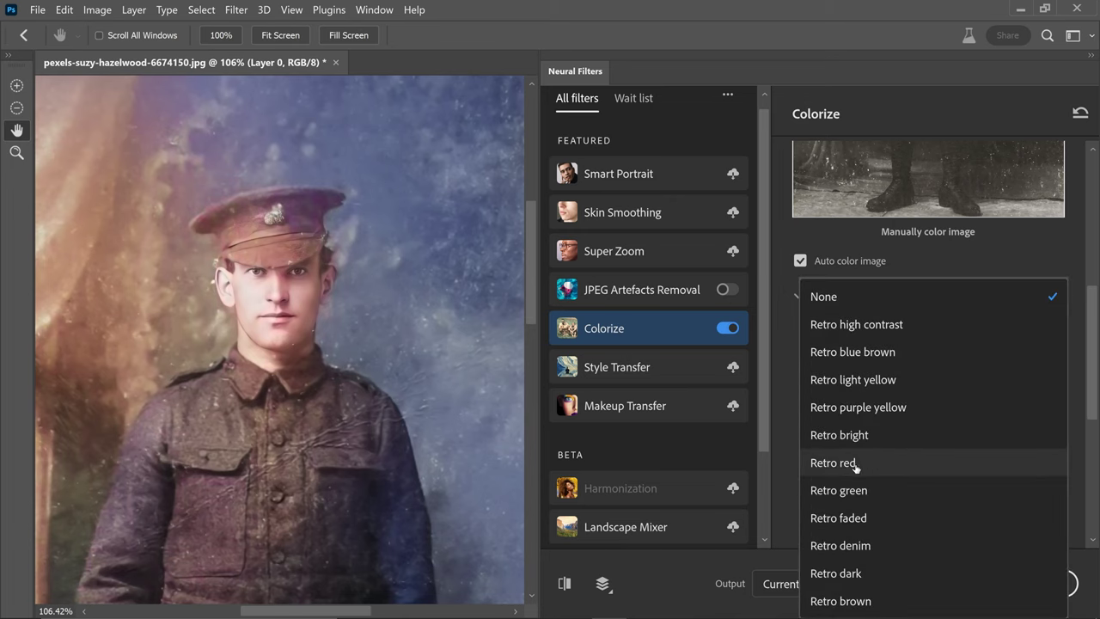
{"action": "scroll", "coordinate": [1090, 333], "scroll_direction": "down", "scroll_amount": 5}
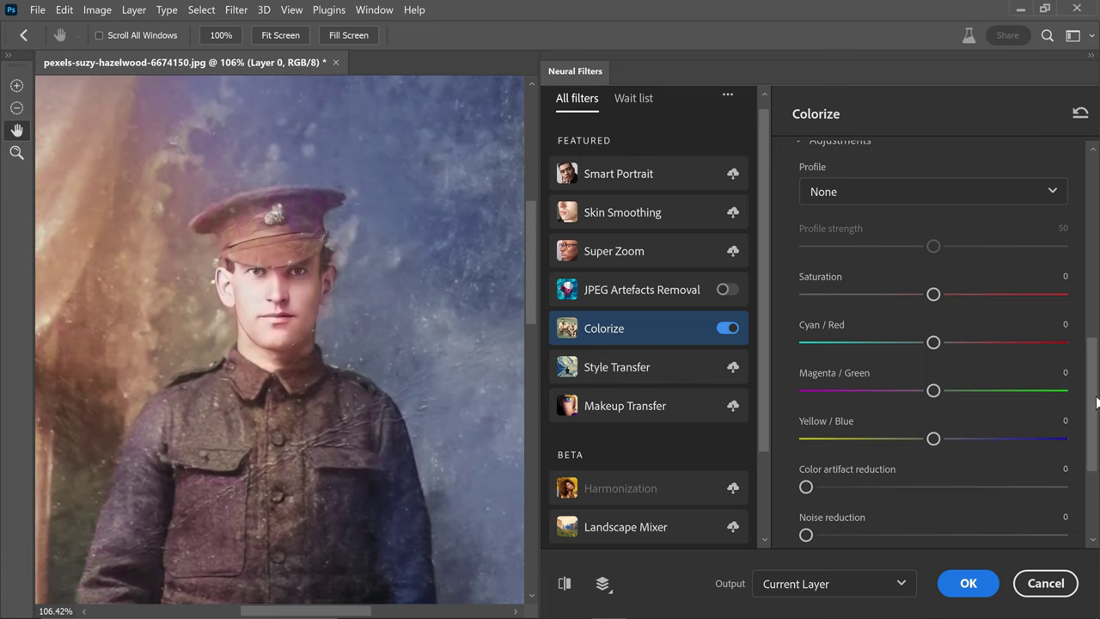
{"action": "scroll", "coordinate": [1057, 439], "scroll_direction": "down", "scroll_amount": 3}
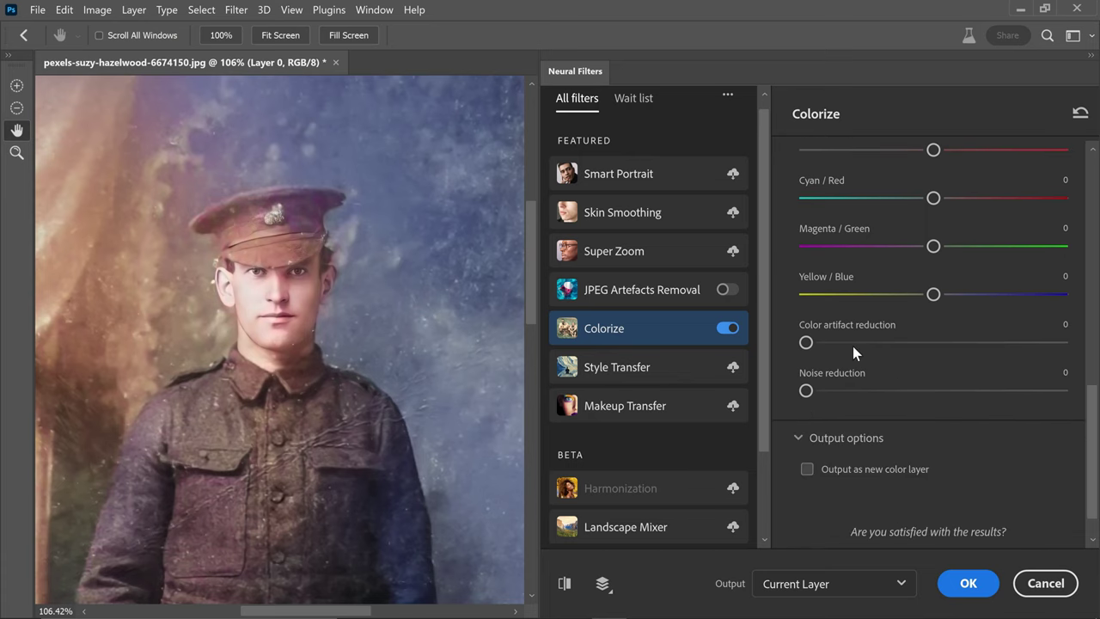
{"action": "scroll", "coordinate": [1092, 425], "scroll_direction": "up", "scroll_amount": 8}
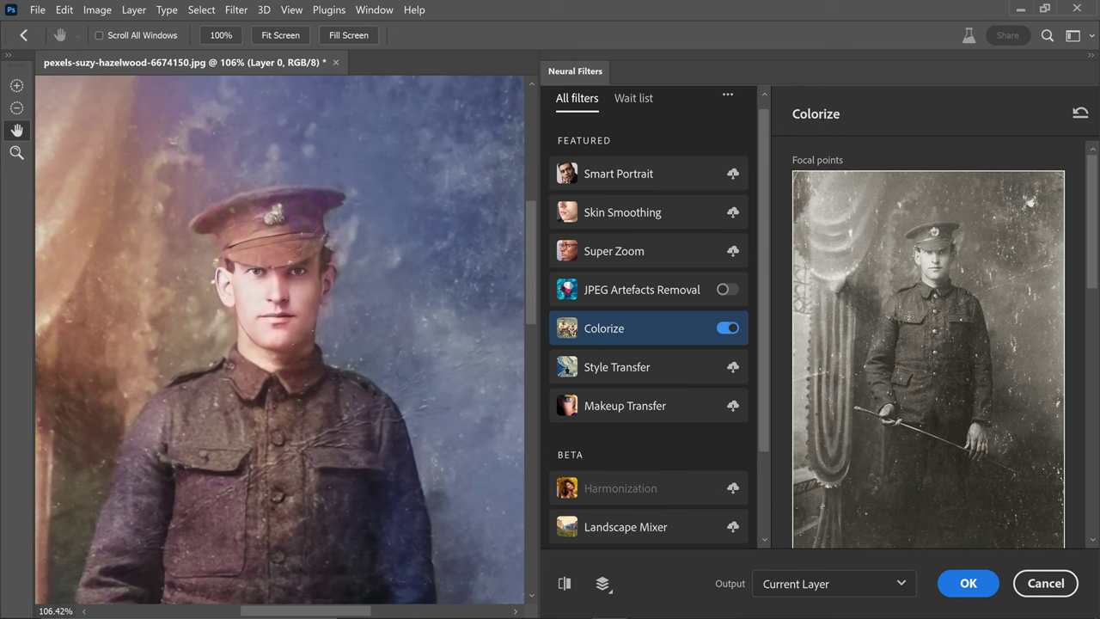
Add a black (000000) focal point on the soldier's chest and compare with the original.
{"action": "left_click", "coordinate": [935, 325]}
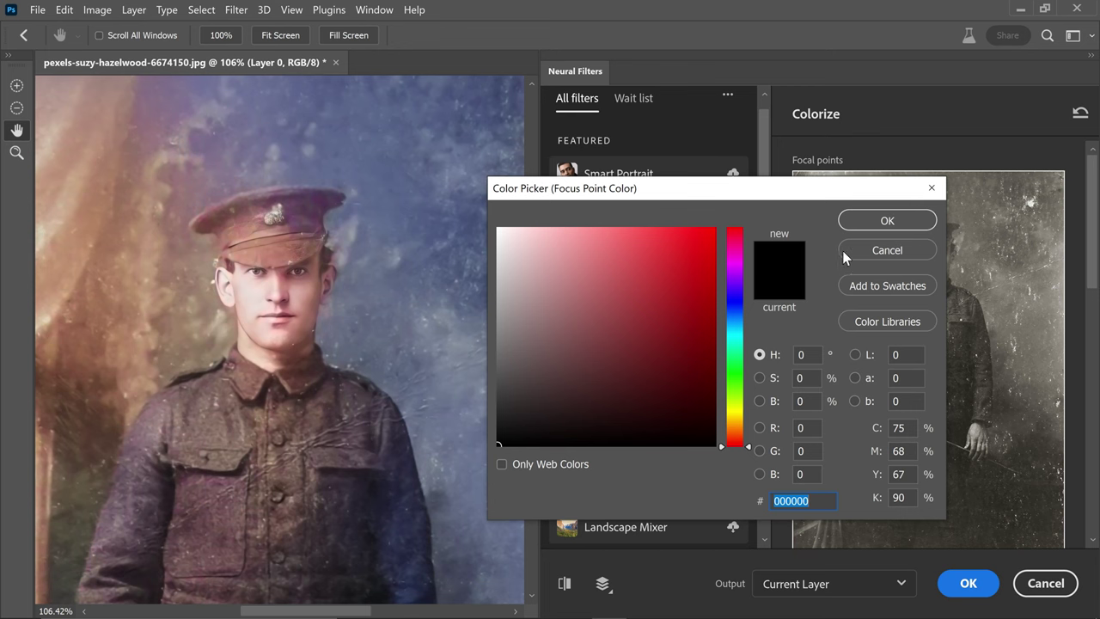
{"action": "left_click", "coordinate": [886, 222]}
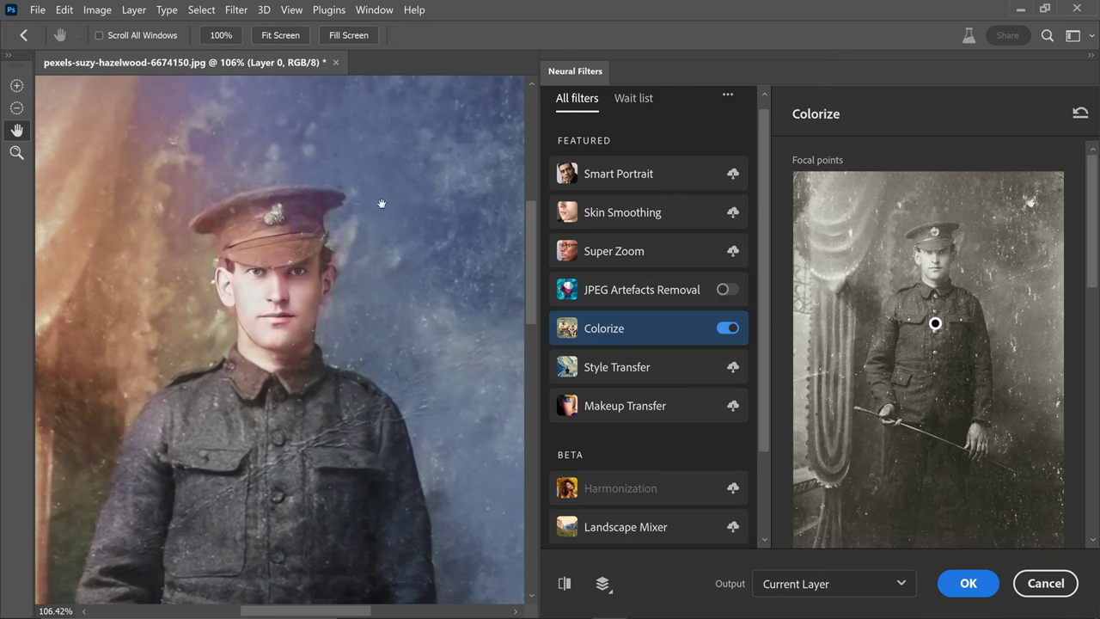
{"action": "left_click_drag", "start_coordinate": [528, 285], "coordinate": [535, 303]}
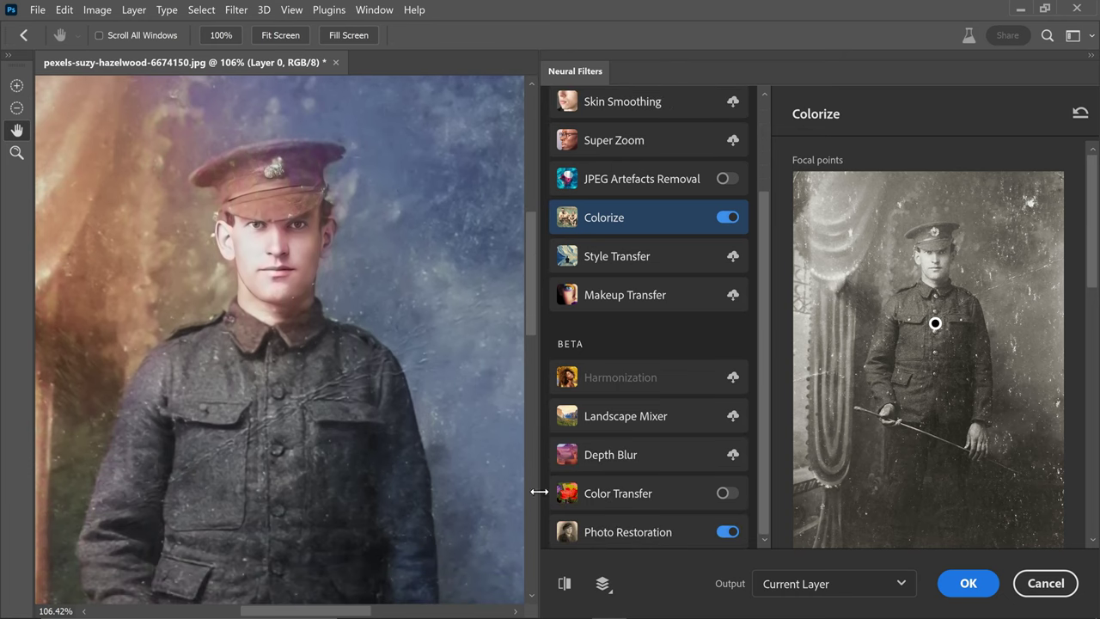
{"action": "left_click", "coordinate": [564, 584]}
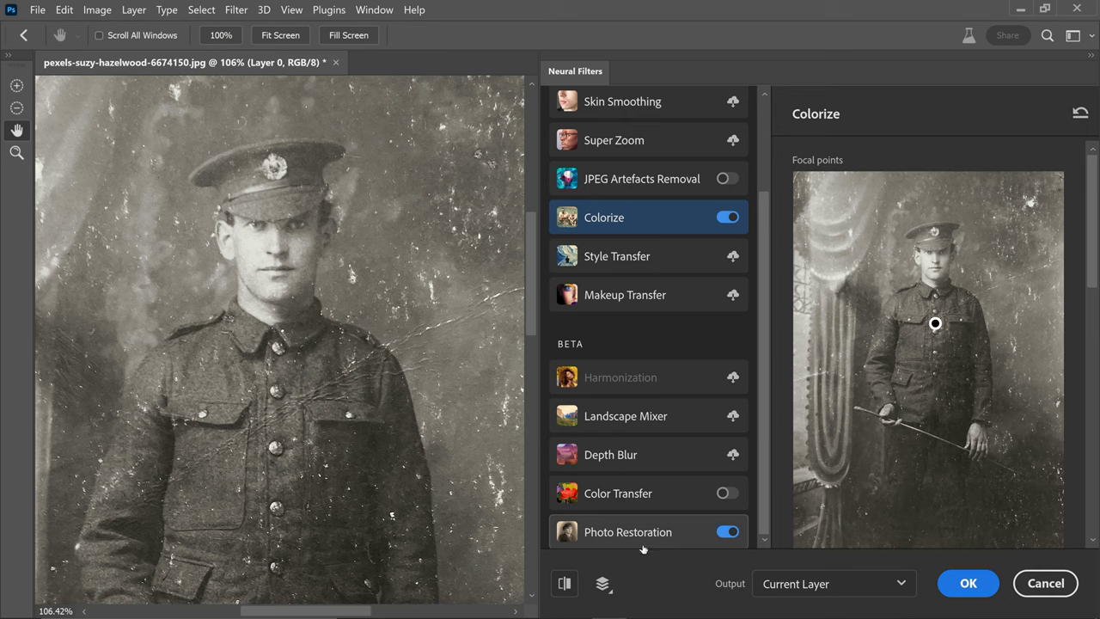
{"action": "left_click", "coordinate": [565, 584]}
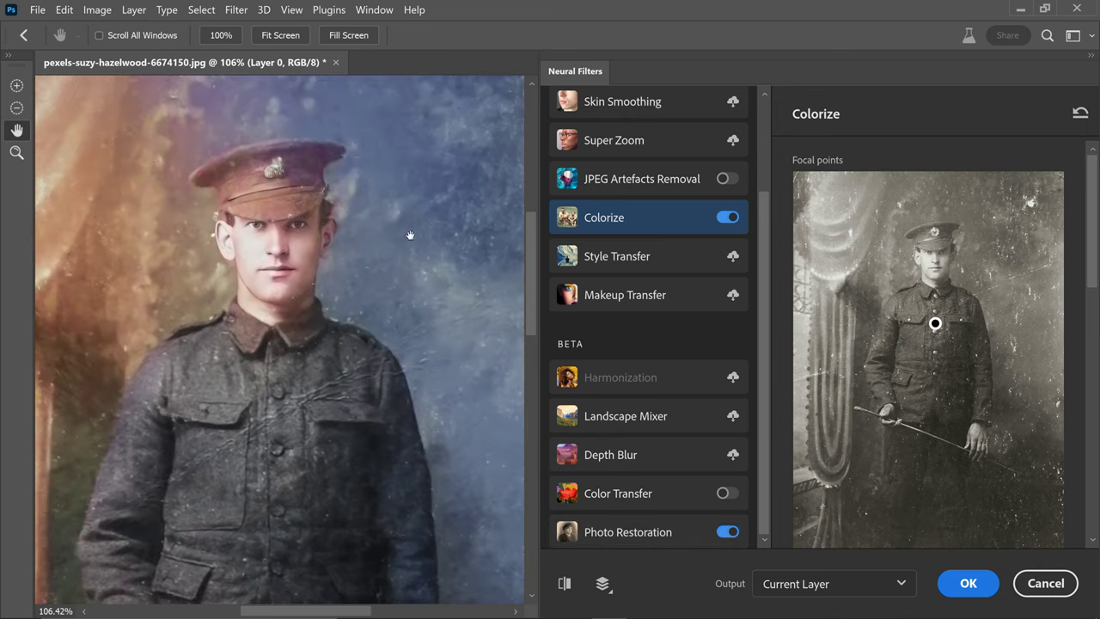